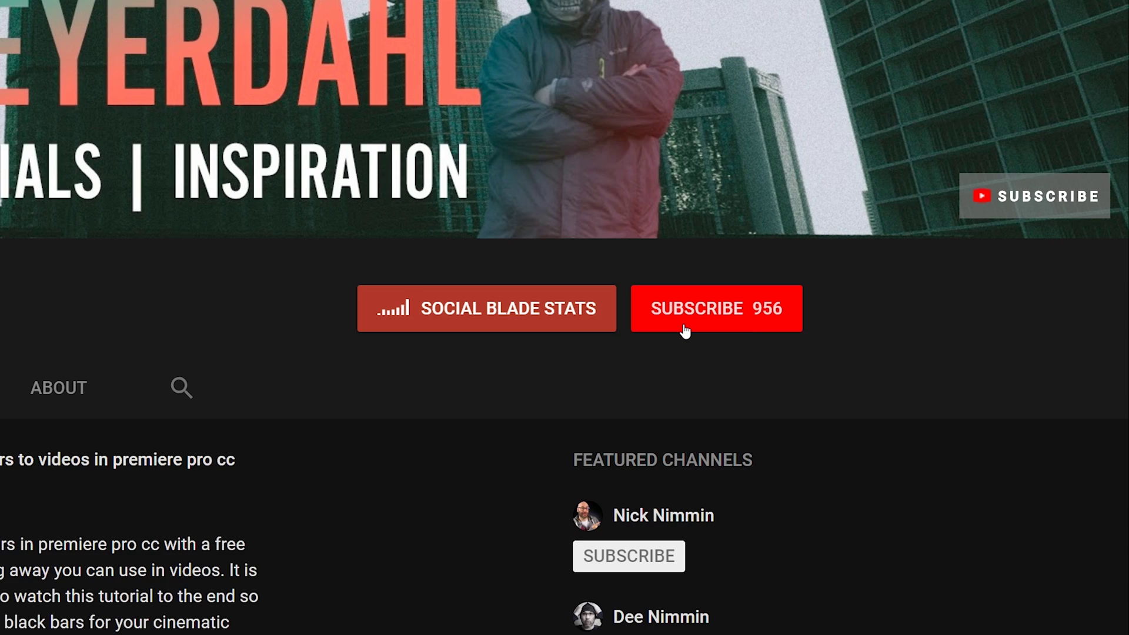
Step: Subscribe to the filmmaking tutorials channel from its YouTube channel page
click(994, 263)
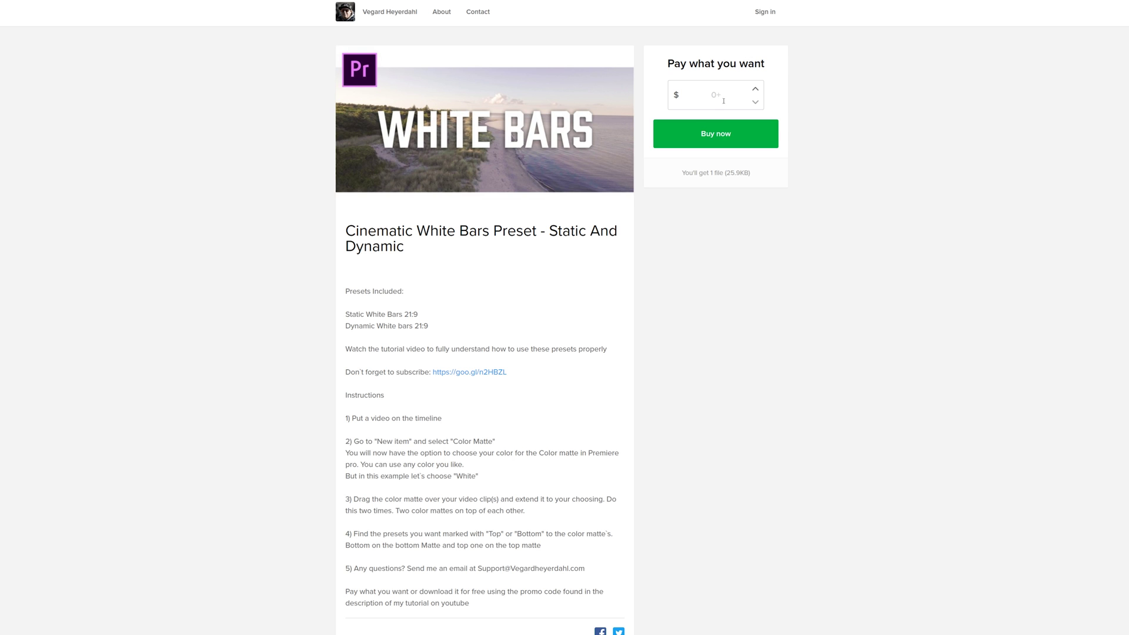
Step: Check out the Cinematic White Bars Preset on Sellfy at $0 so the download link is e-mailed
click(721, 140)
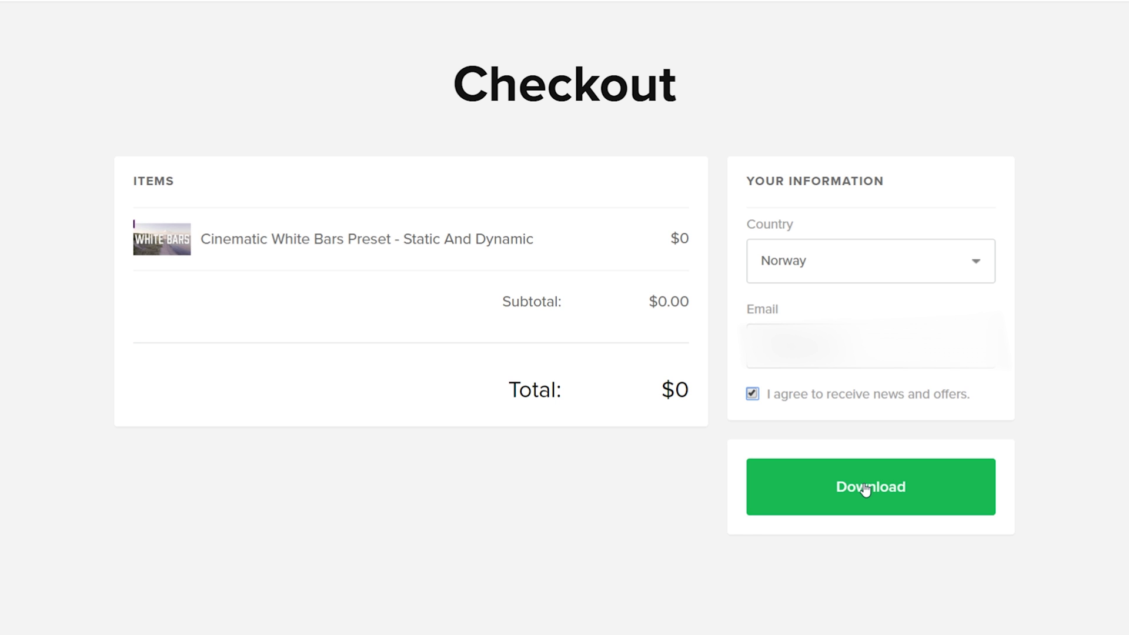
click(865, 487)
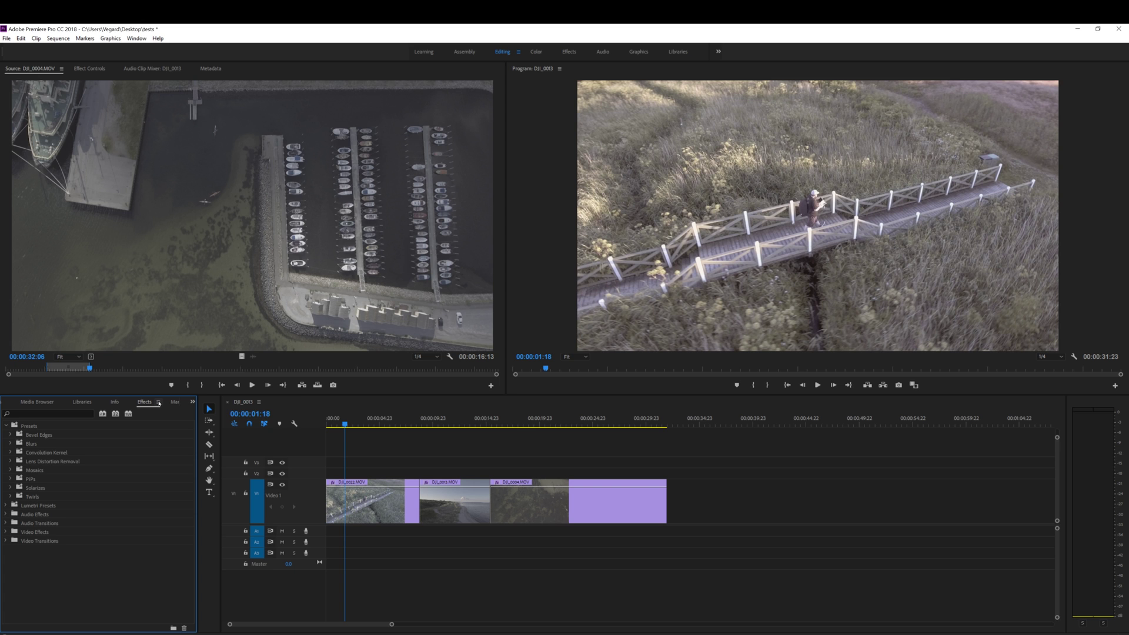
Step: Import the Cinematic White Bars .prfpset file and expand its folder of Dynamic and Static 21:9 presets
click(159, 403)
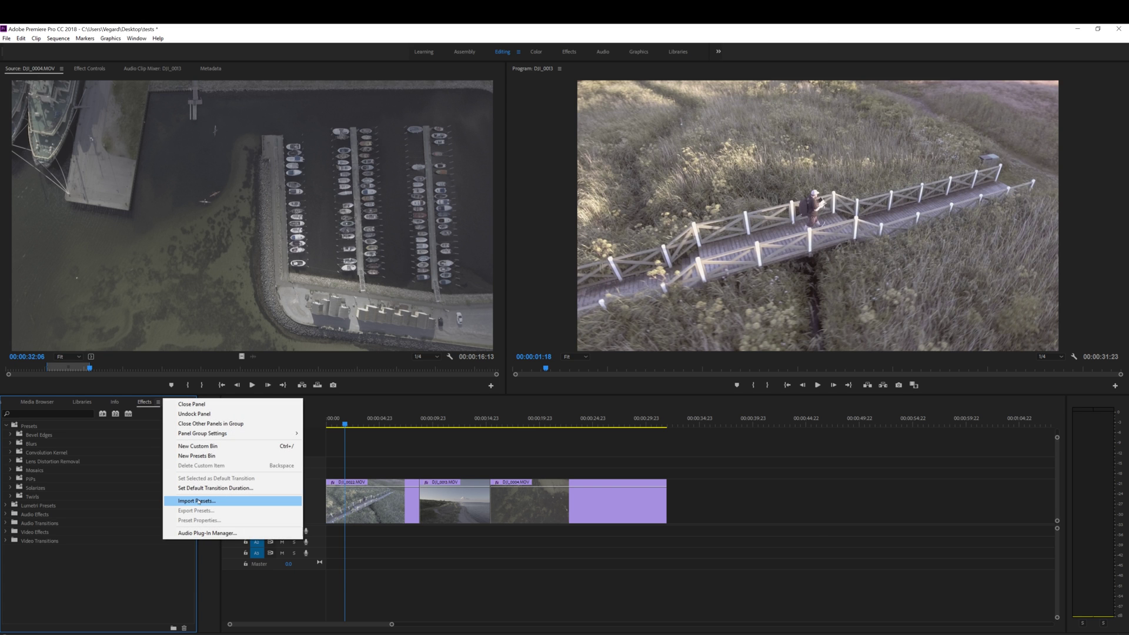
click(200, 501)
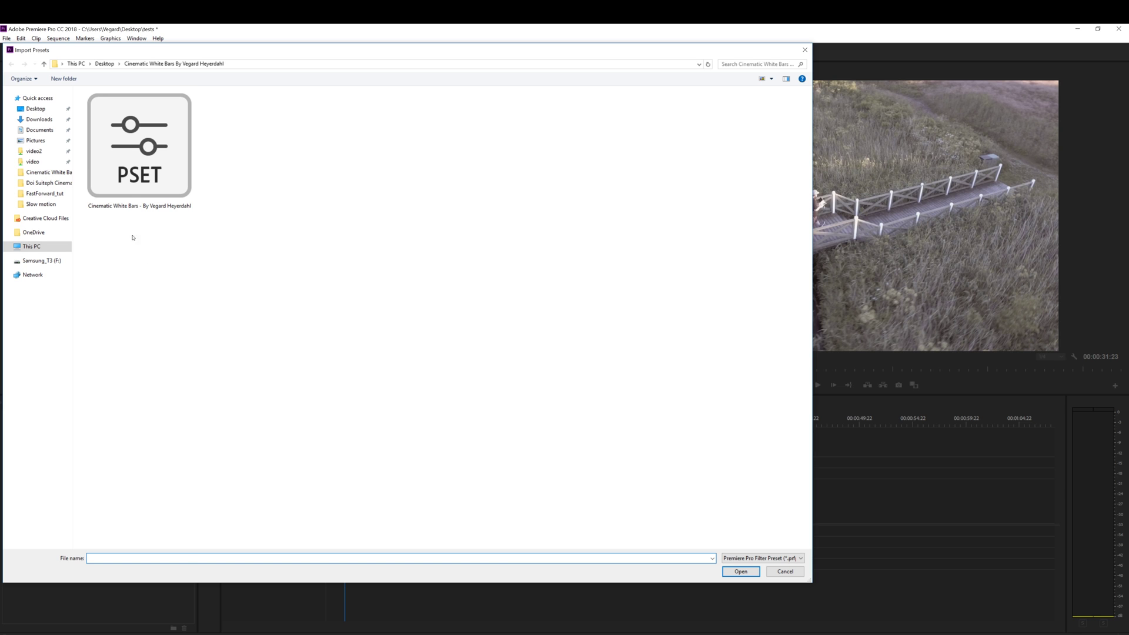
click(131, 158)
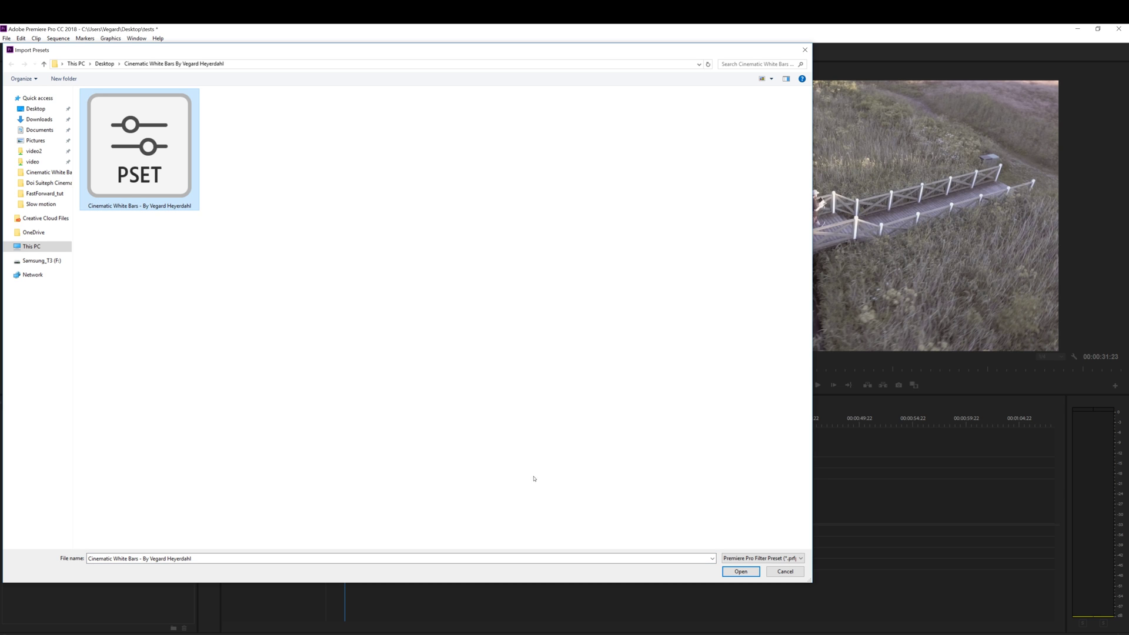
click(740, 572)
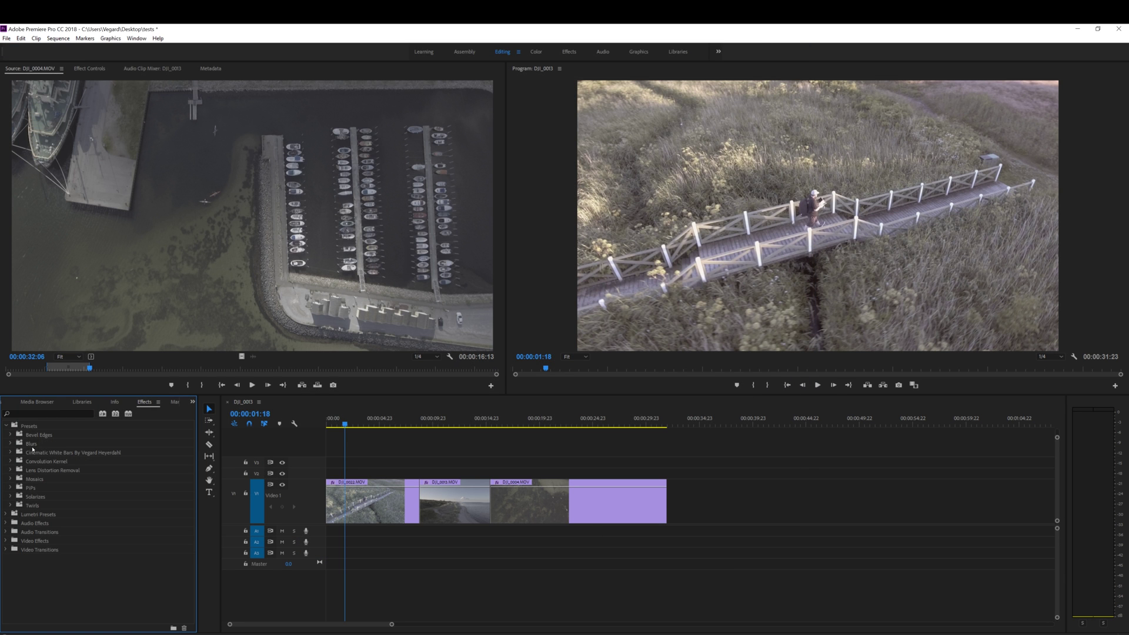
click(33, 454)
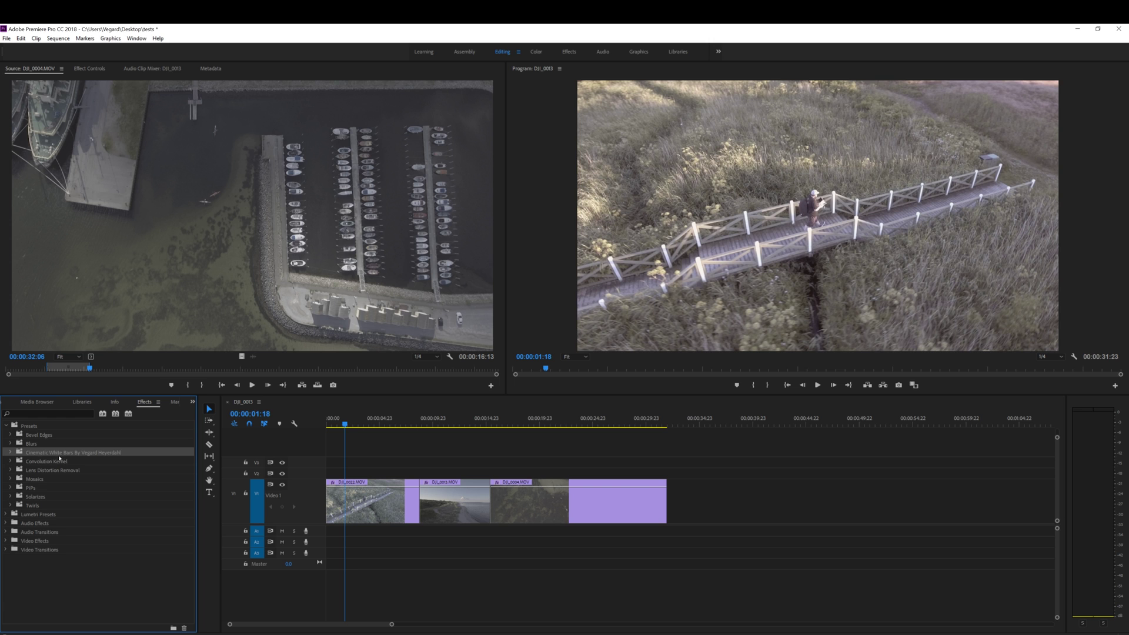
click(9, 452)
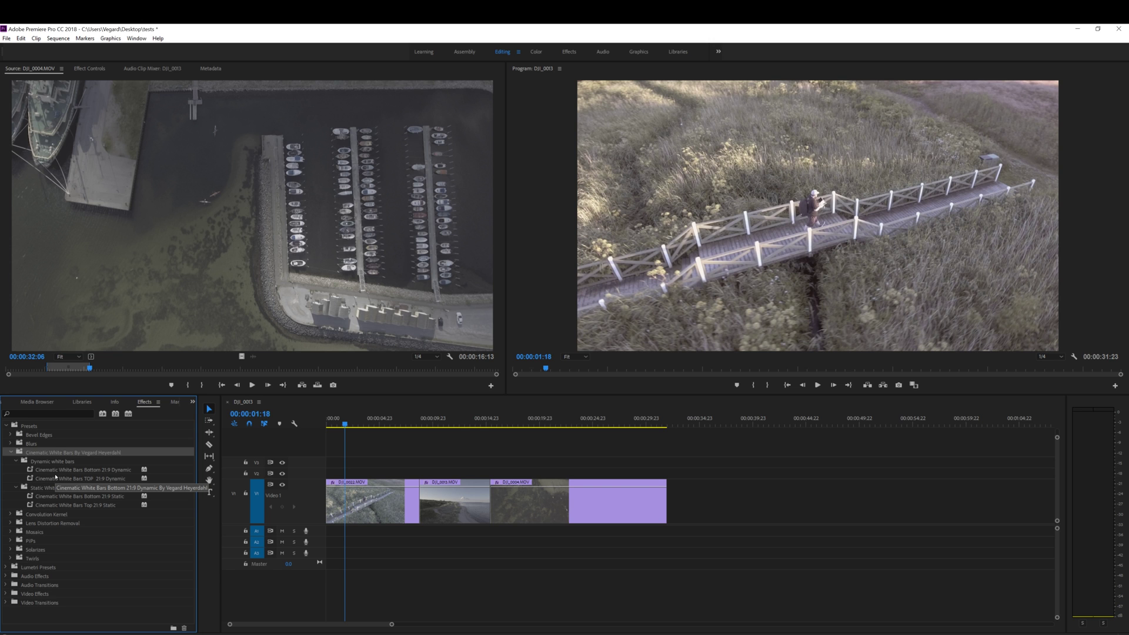
key(shift+1)
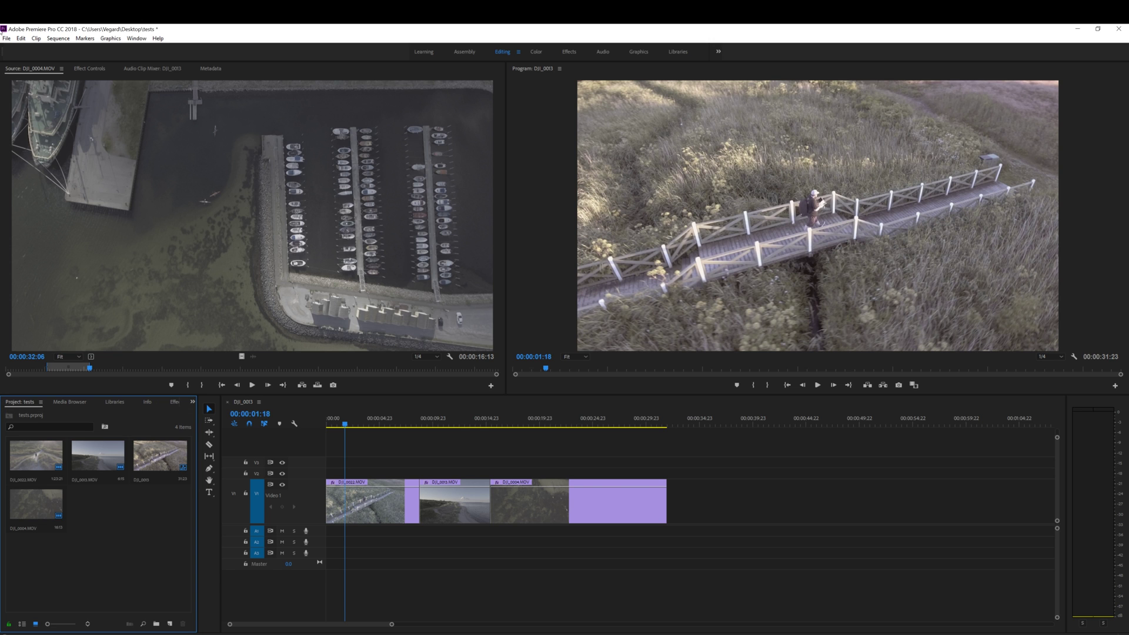
click(5, 37)
Step: Create a near-white matte named Color Matte with default video settings and place it on V2 at the start
mouse_move(88, 49)
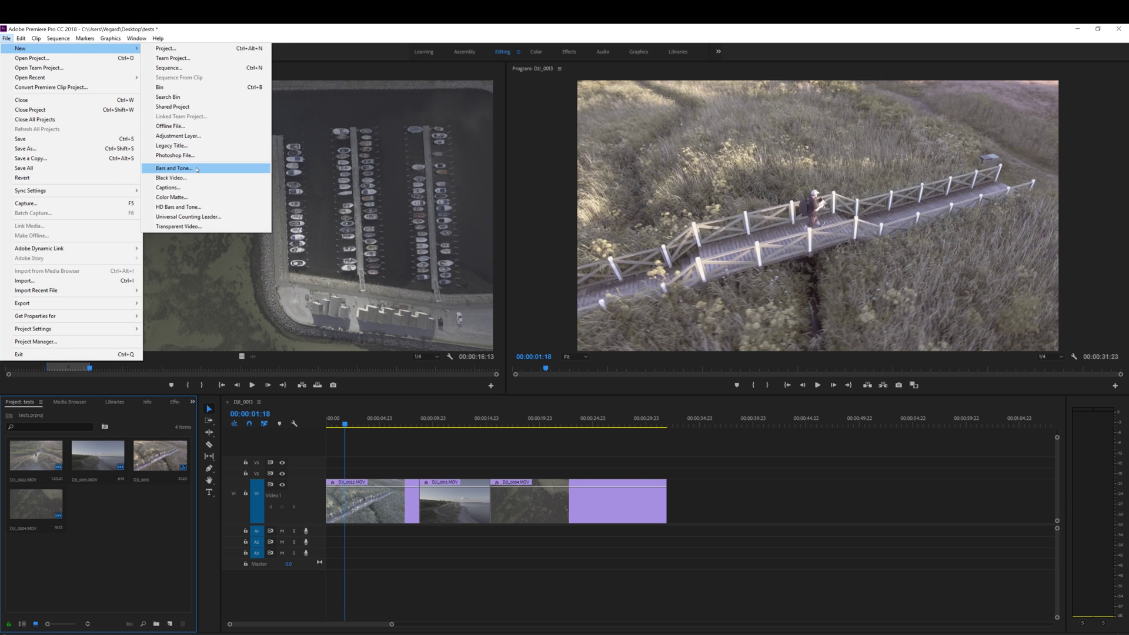
click(173, 197)
click(580, 370)
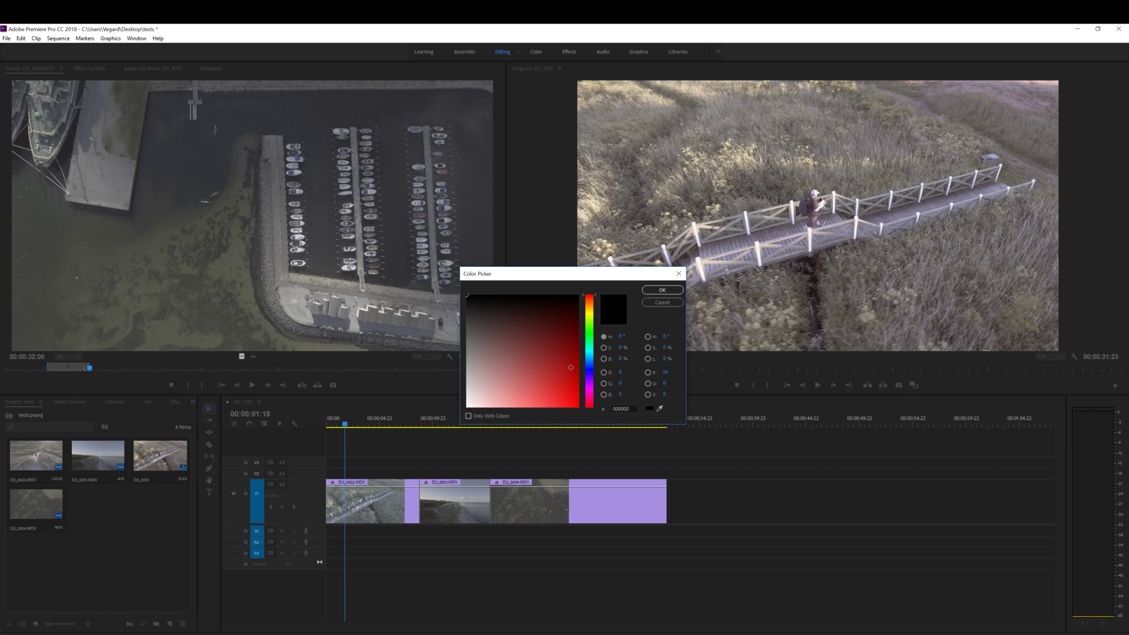
drag(498, 327, 466, 414)
click(661, 290)
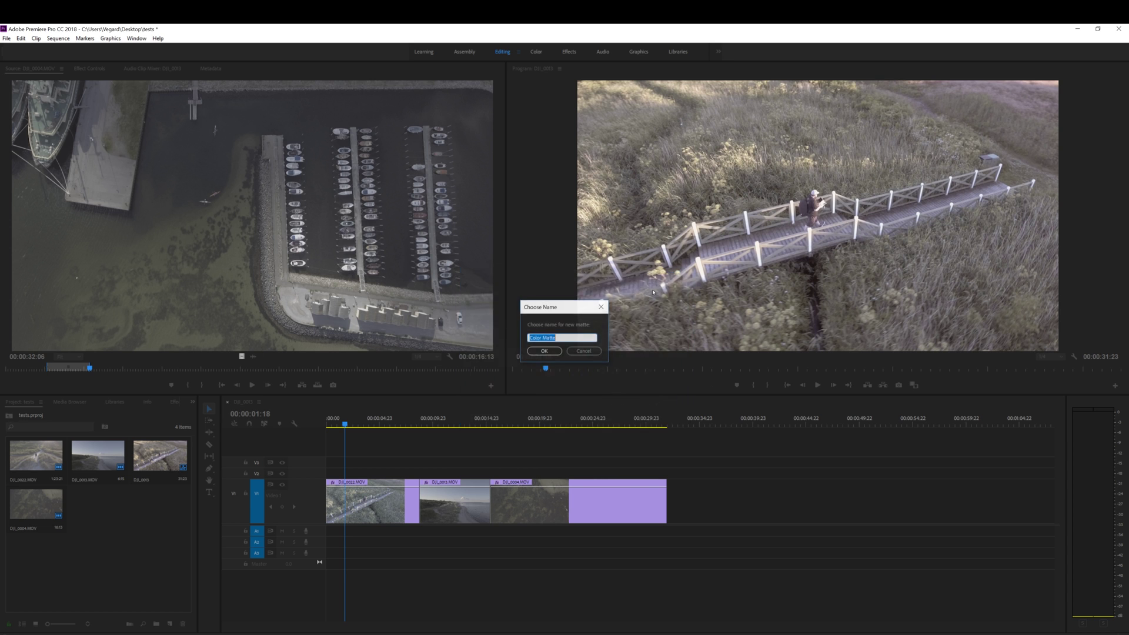
click(544, 351)
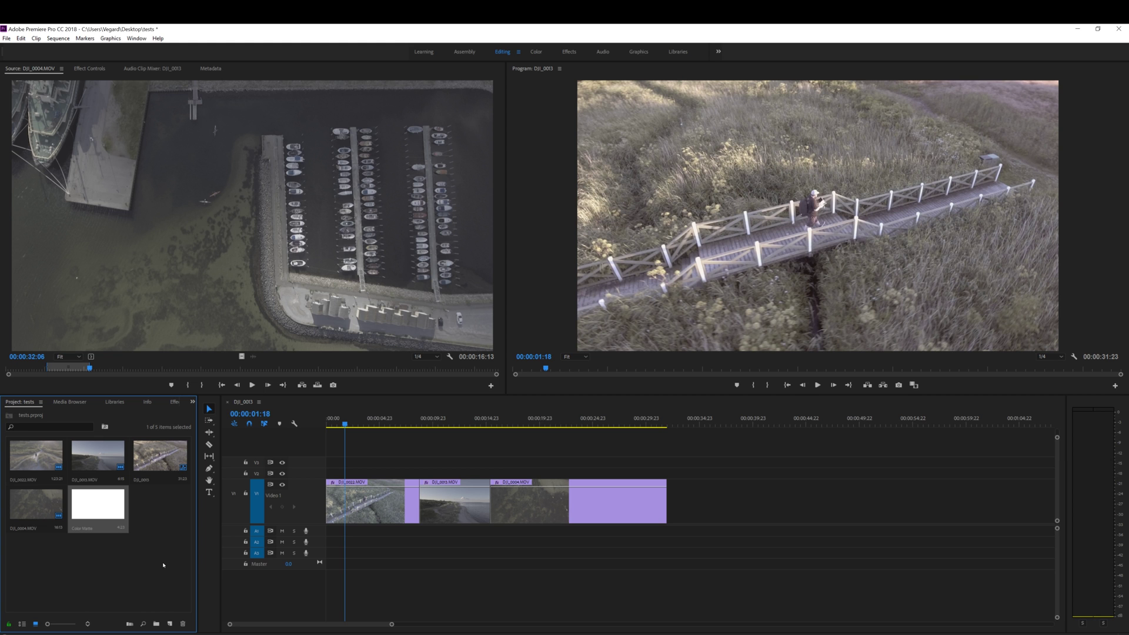
drag(101, 507, 667, 470)
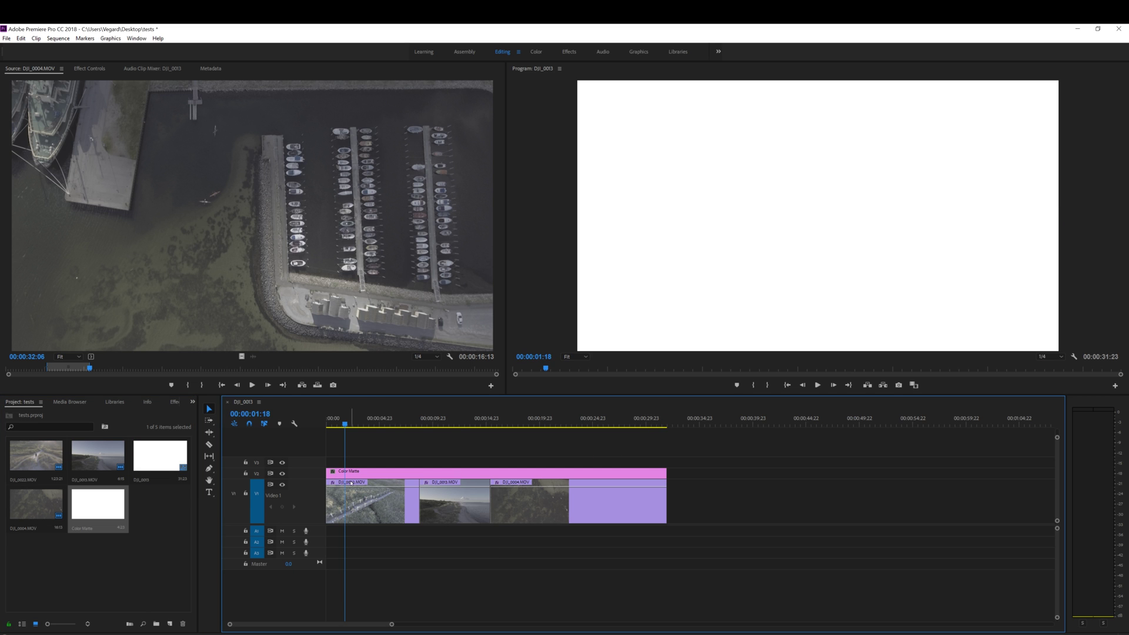
Step: Place a second copy of Color Matte on V3 at the sequence start
drag(101, 524, 668, 459)
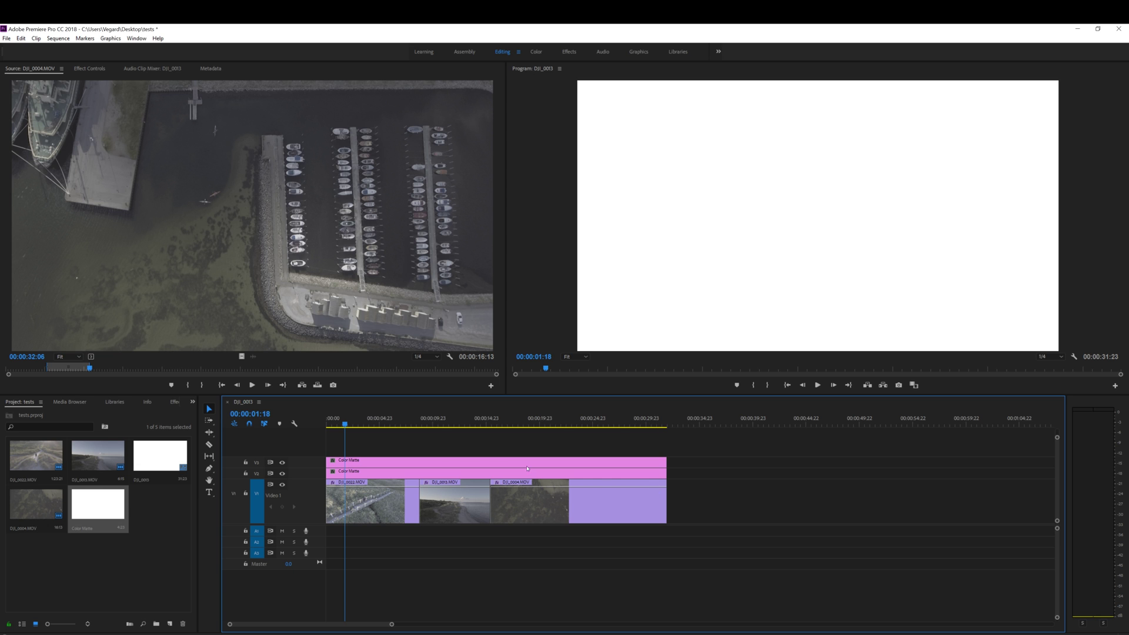
Step: Apply Bottom 21:9 Dynamic to the V2 matte and TOP 21:9 Dynamic to the V3 matte
click(181, 402)
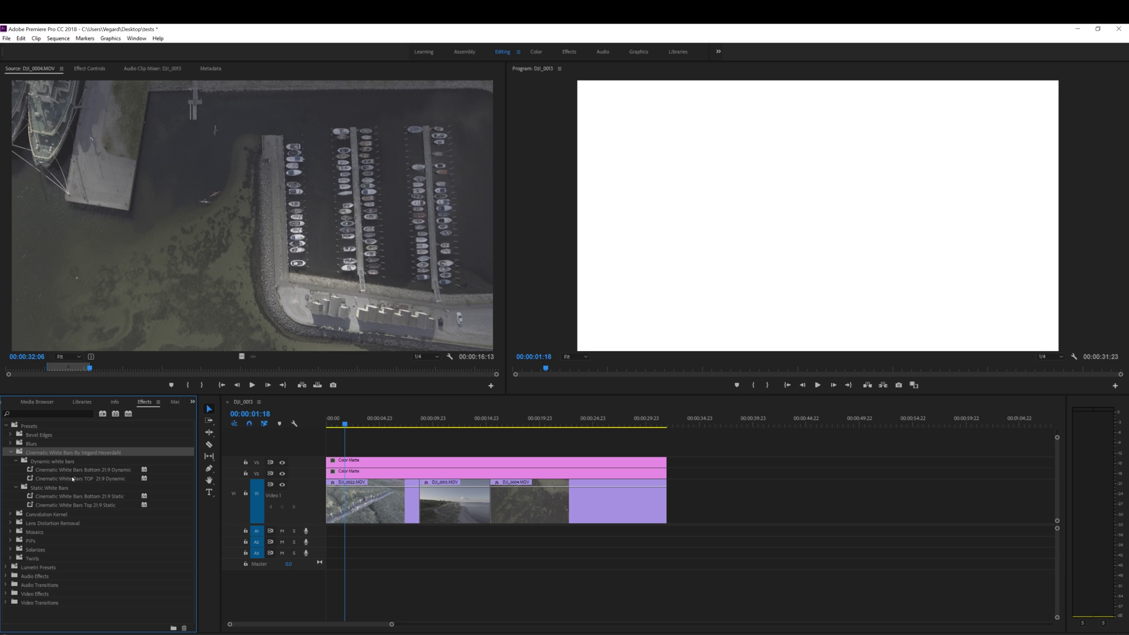
click(73, 470)
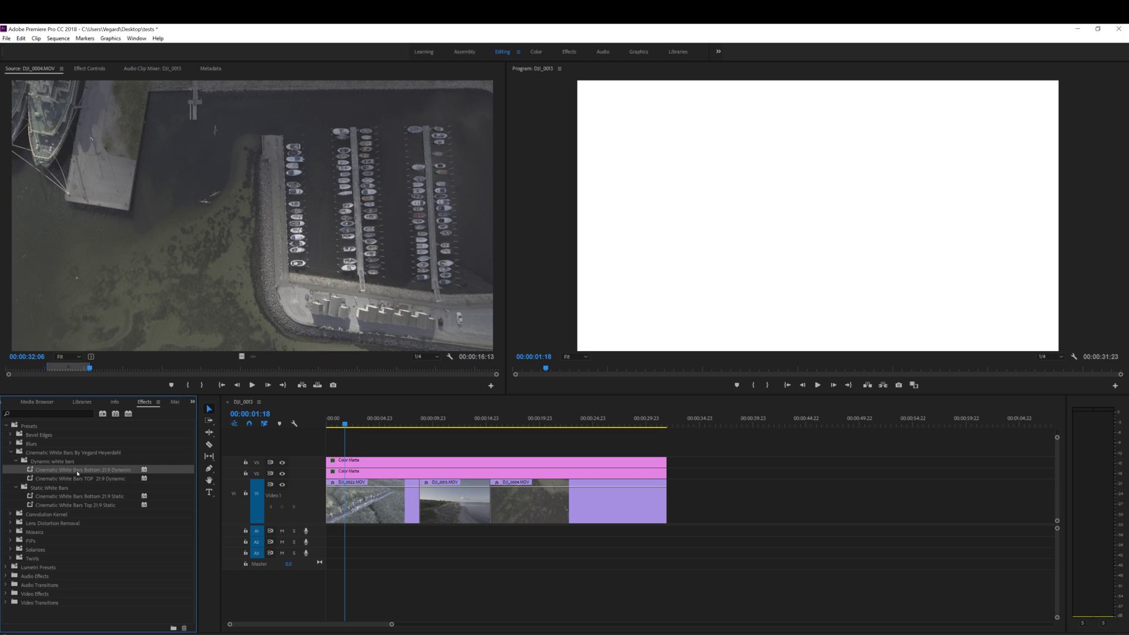
drag(51, 472, 368, 472)
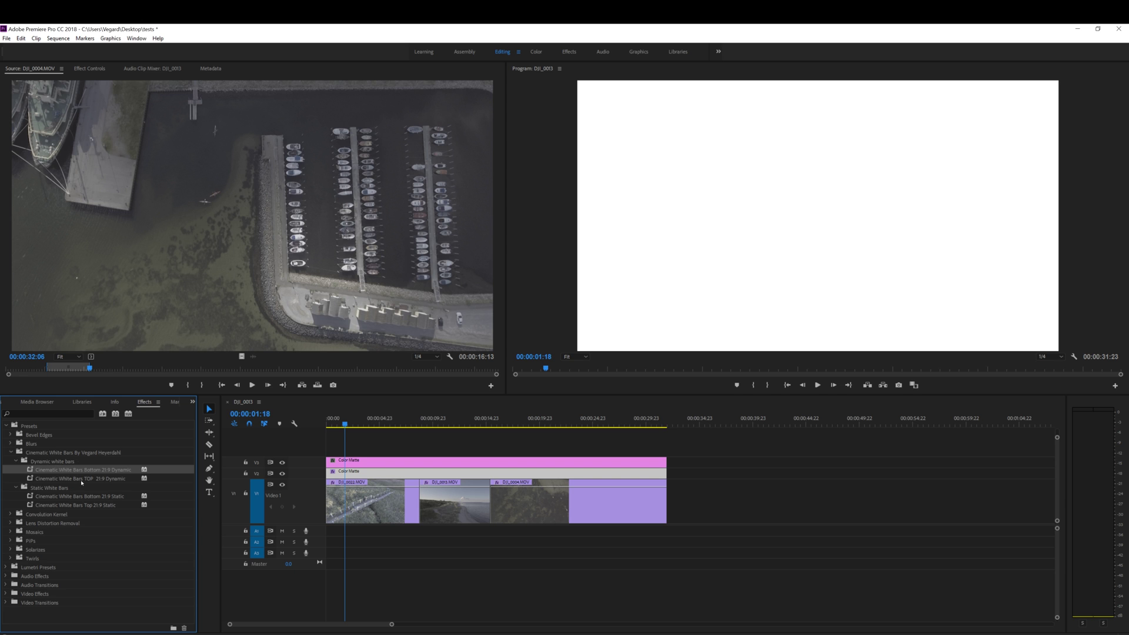
drag(82, 479, 400, 460)
Step: Preview the sequence from the start, then skim to the boardwalk clip around 7 seconds
key(Home)
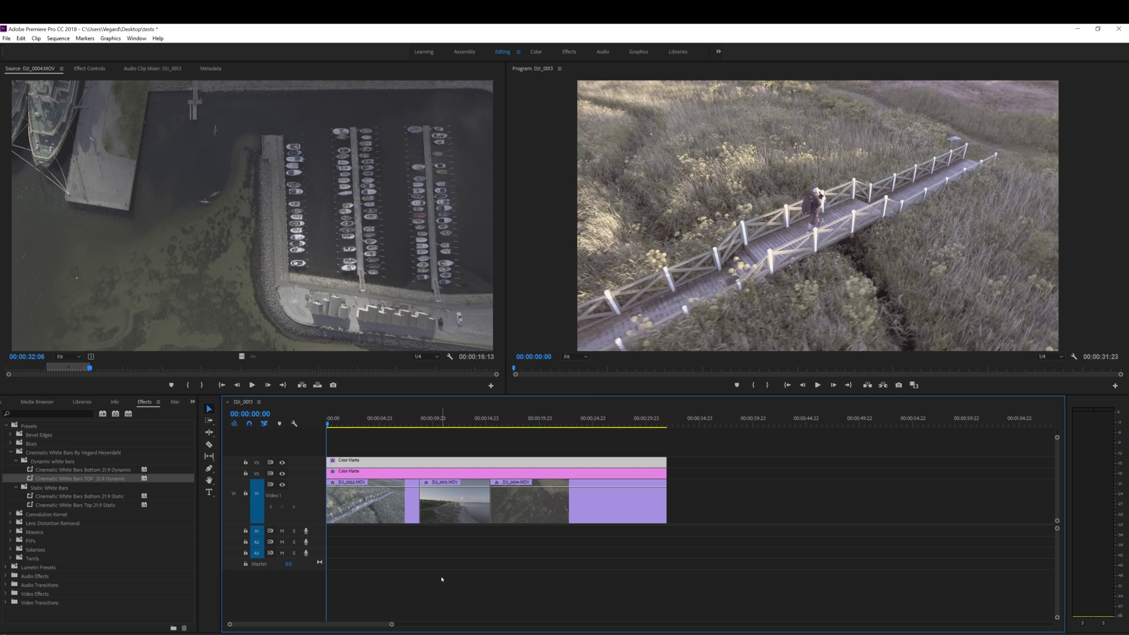
key(space)
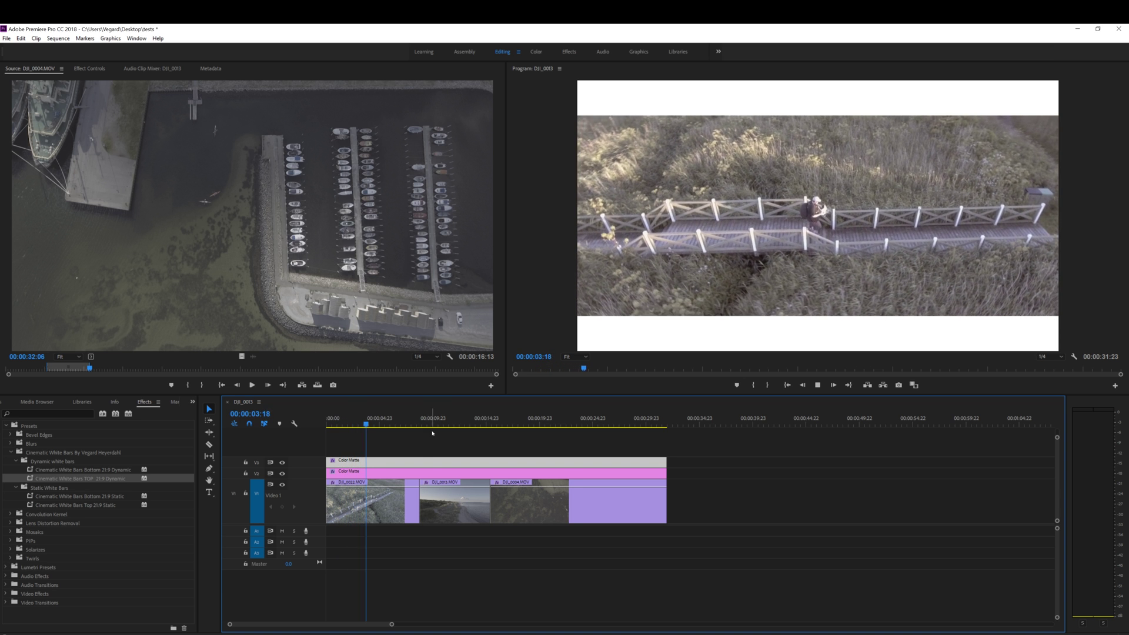
drag(432, 425, 633, 422)
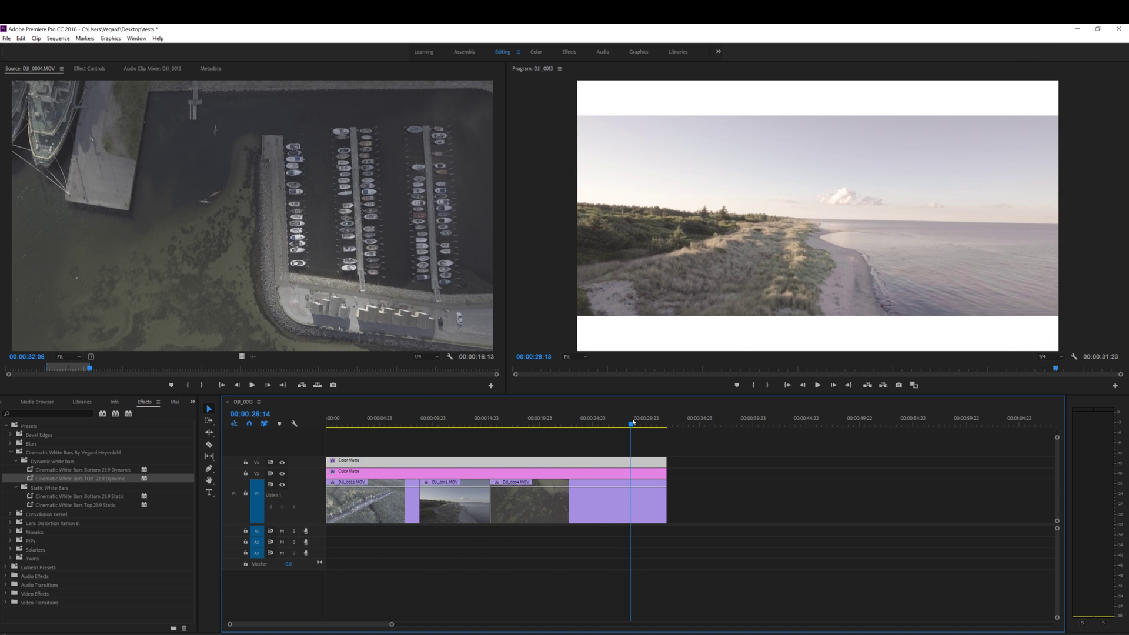
click(409, 421)
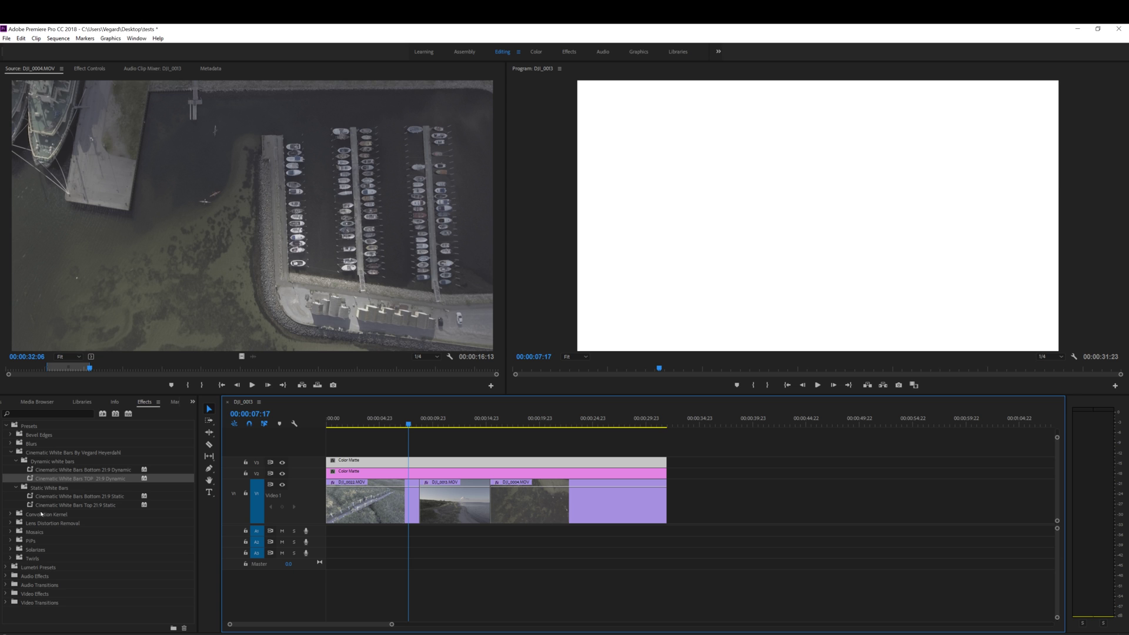
Step: Apply Top 21:9 Static to the V3 matte and Bottom 21:9 Static to the V2 matte
click(76, 507)
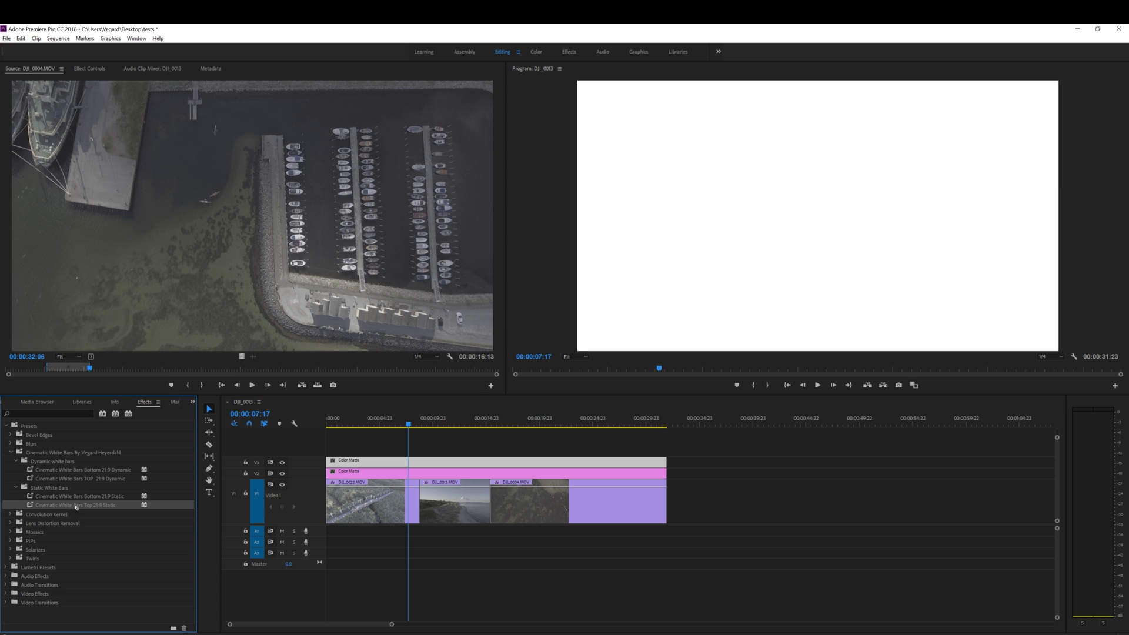
drag(75, 507, 354, 464)
click(117, 497)
drag(118, 497, 387, 472)
drag(409, 424, 579, 420)
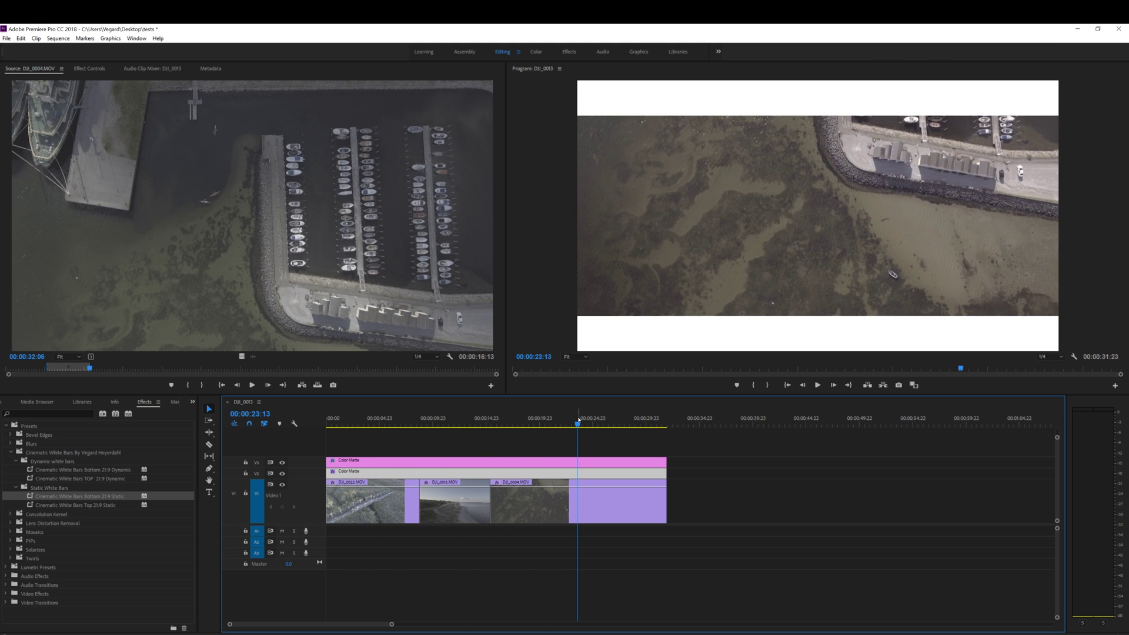
key(shift+1)
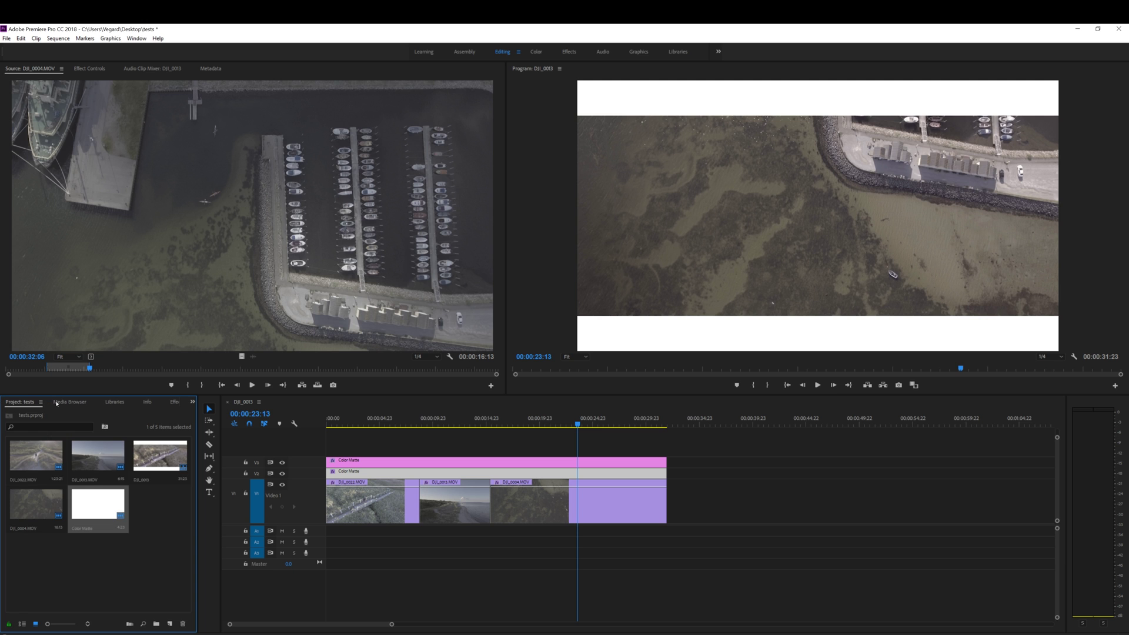
Step: In the Color Matte's Color Picker, shift the hue to blue and set 57C2E1
double_click(106, 509)
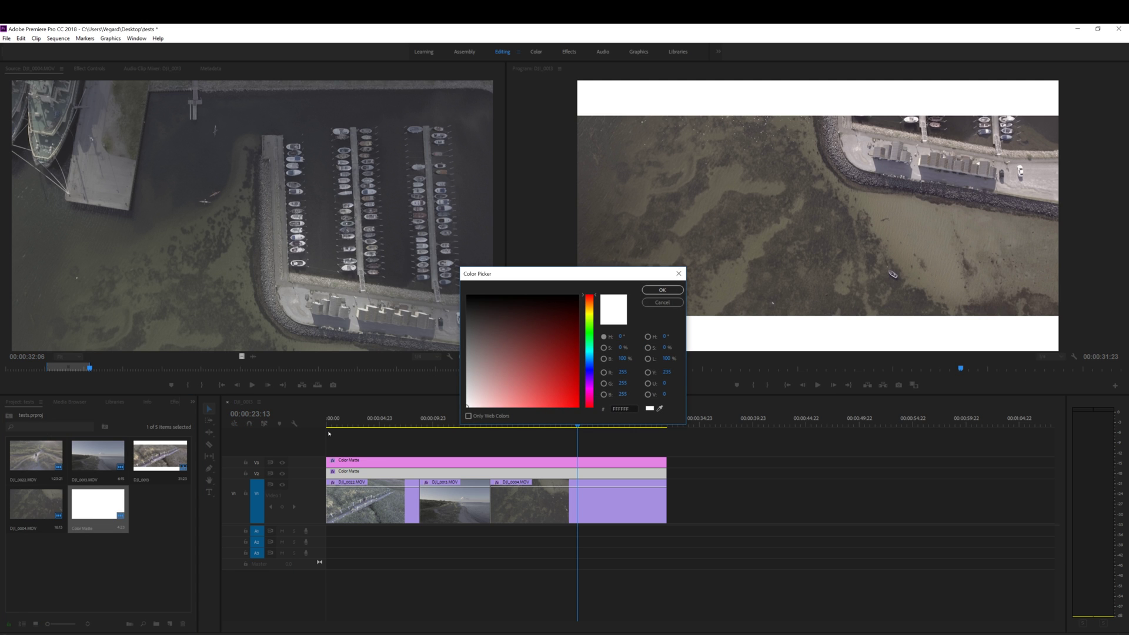
click(590, 358)
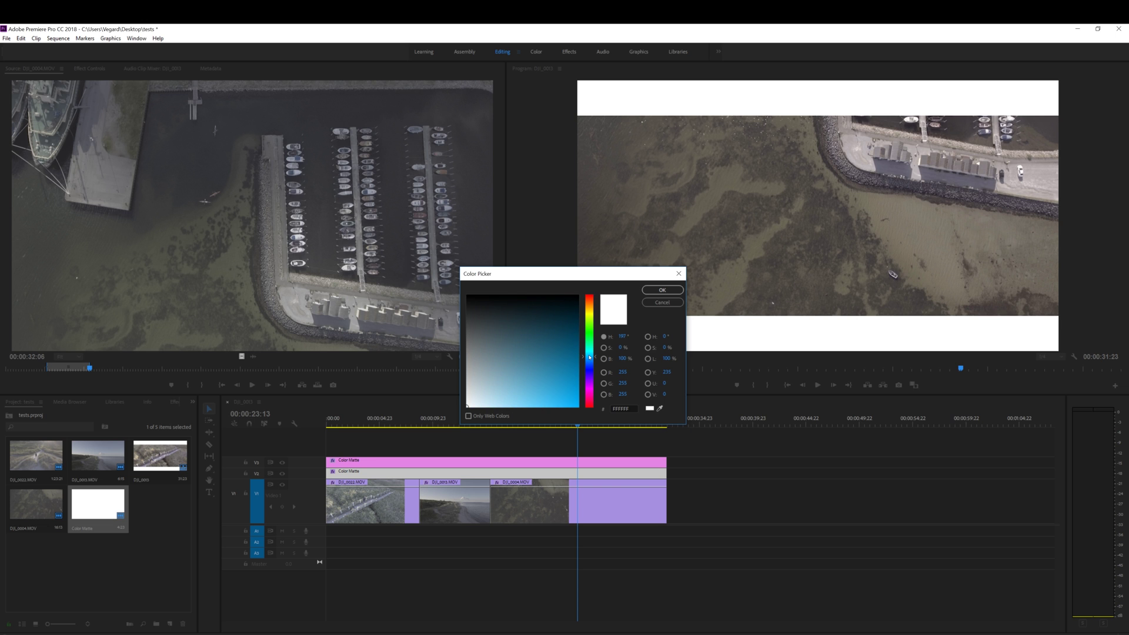
drag(532, 379, 535, 393)
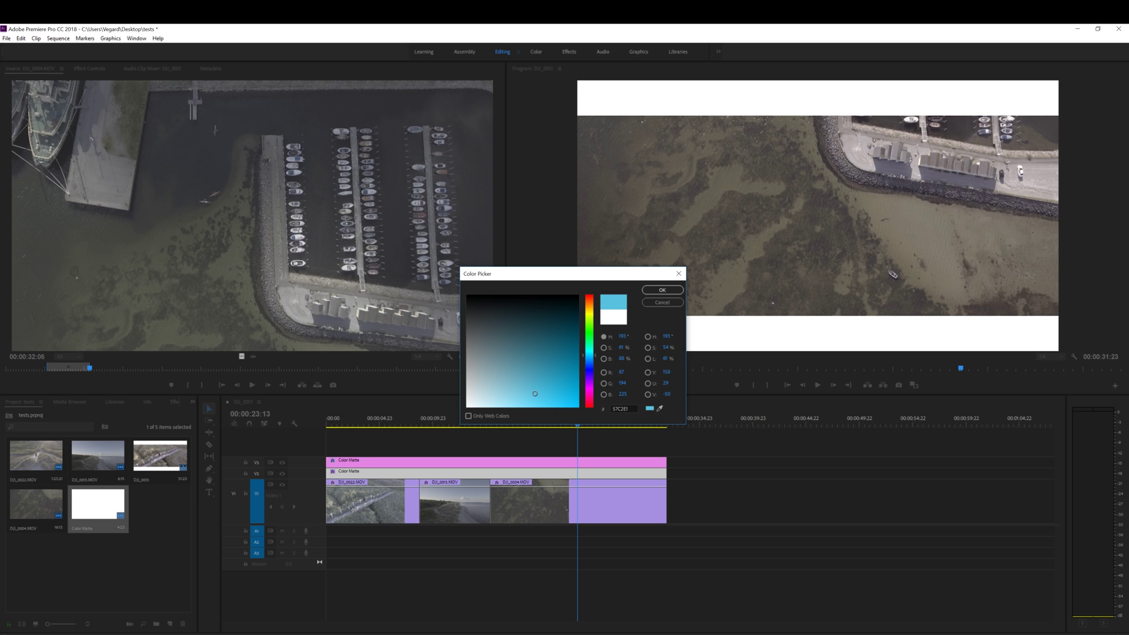
click(663, 290)
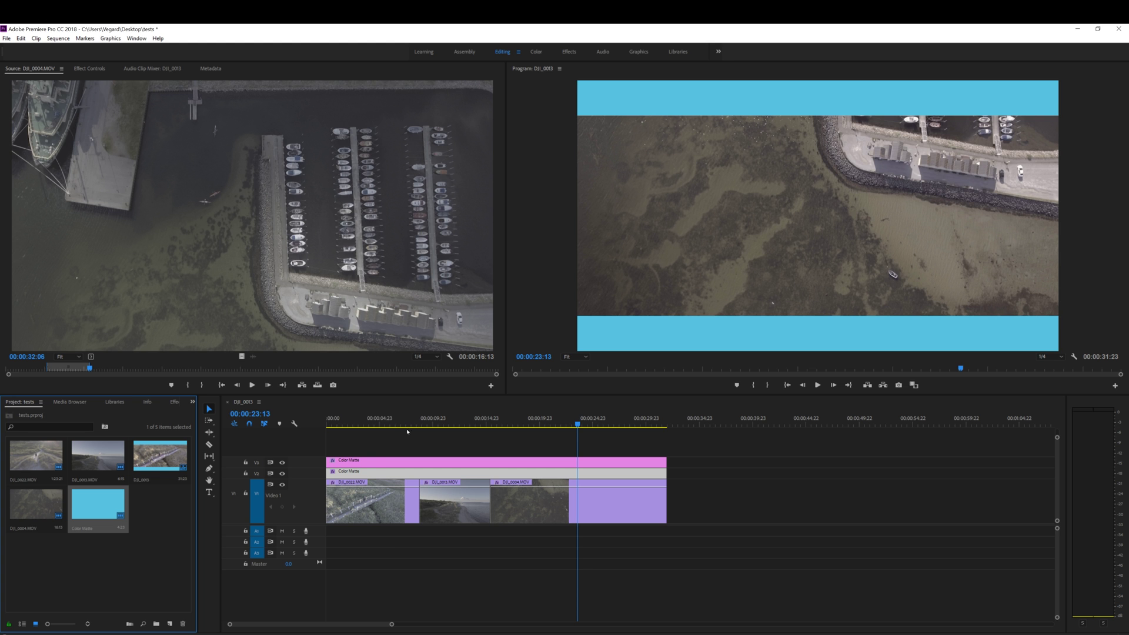